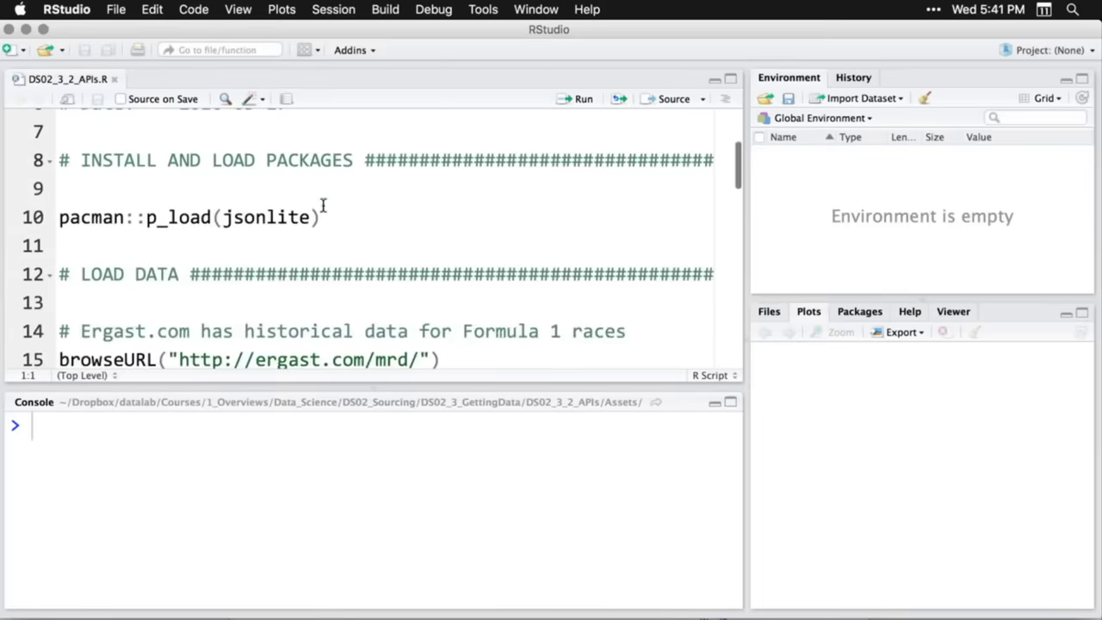
- Load the jsonlite package by running the pacman::p_load(jsonlite) line of the script
{"action": "left_click", "coordinate": [352, 215]}
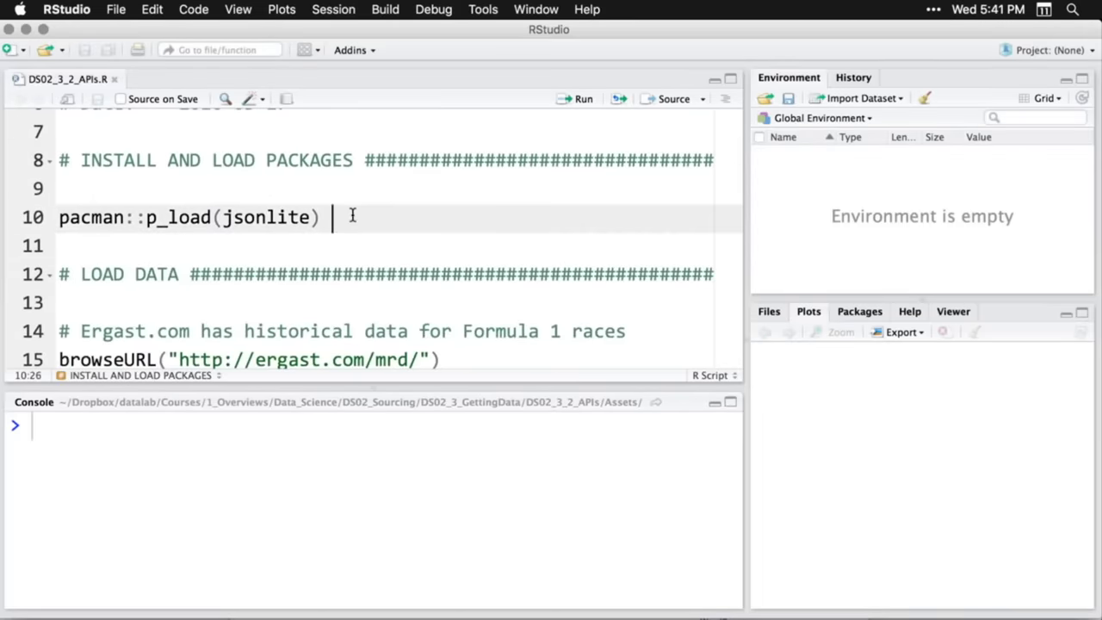
{"action": "key", "text": "cmd+Return"}
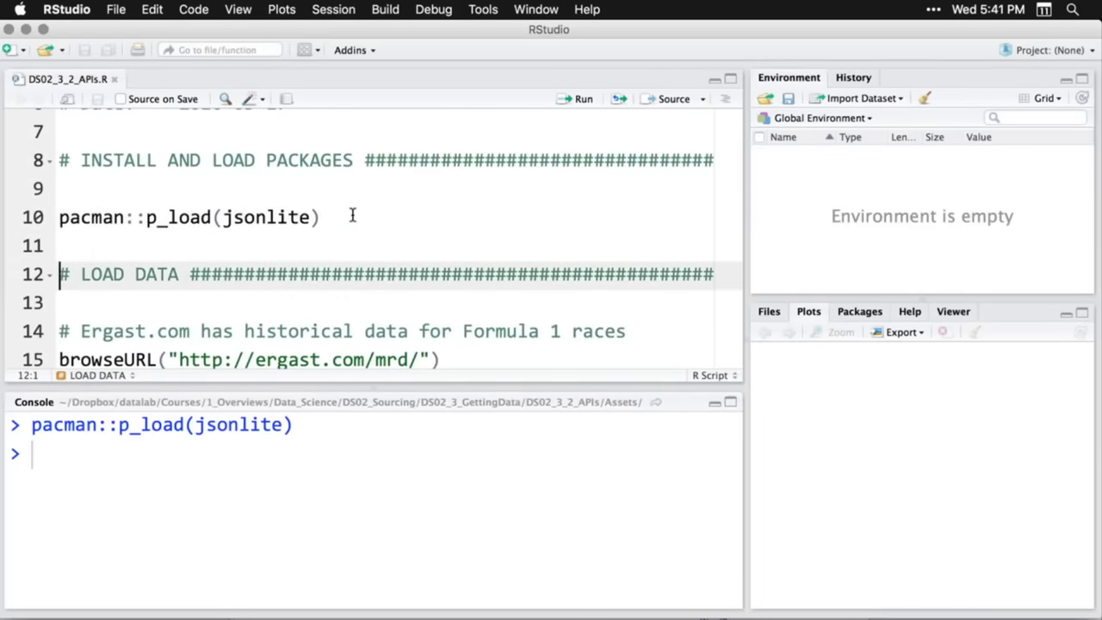
{"action": "scroll", "coordinate": [352, 216], "scroll_direction": "down", "scroll_amount": 4}
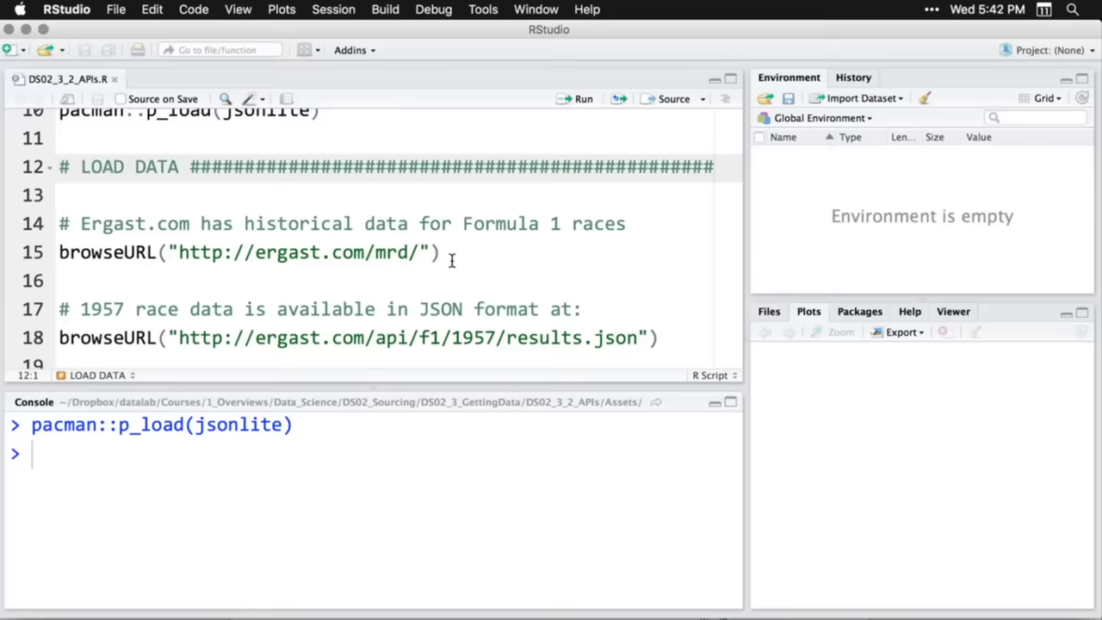
- Switch to Chrome and read the Ergast Developer API documentation from the overview down to the response formats
{"action": "key", "text": "super+Tab"}
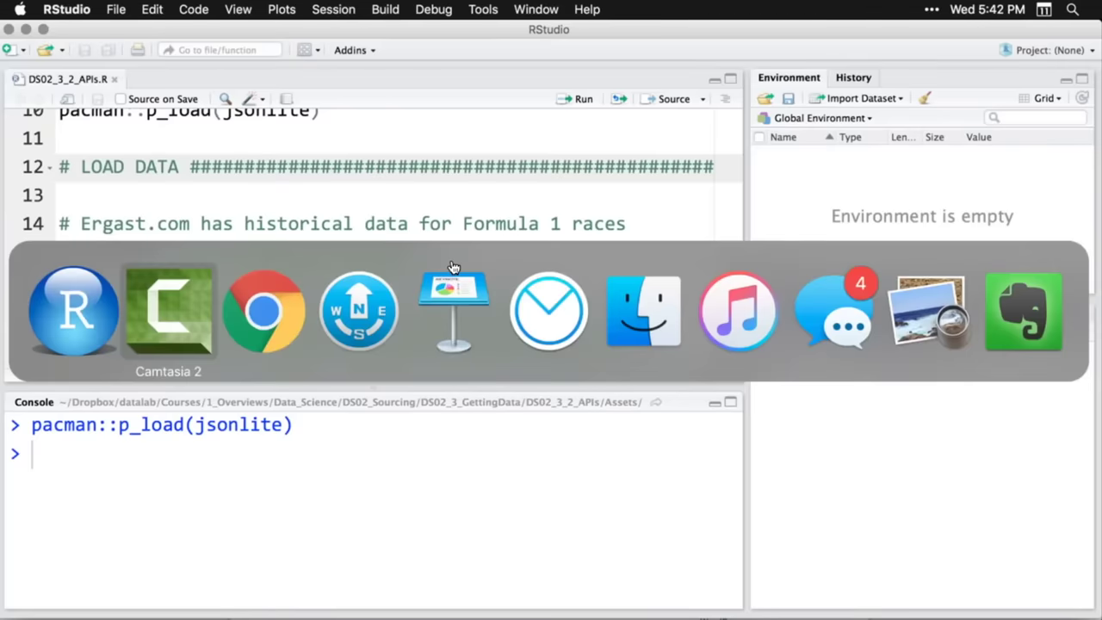
{"action": "key", "text": "super+Tab"}
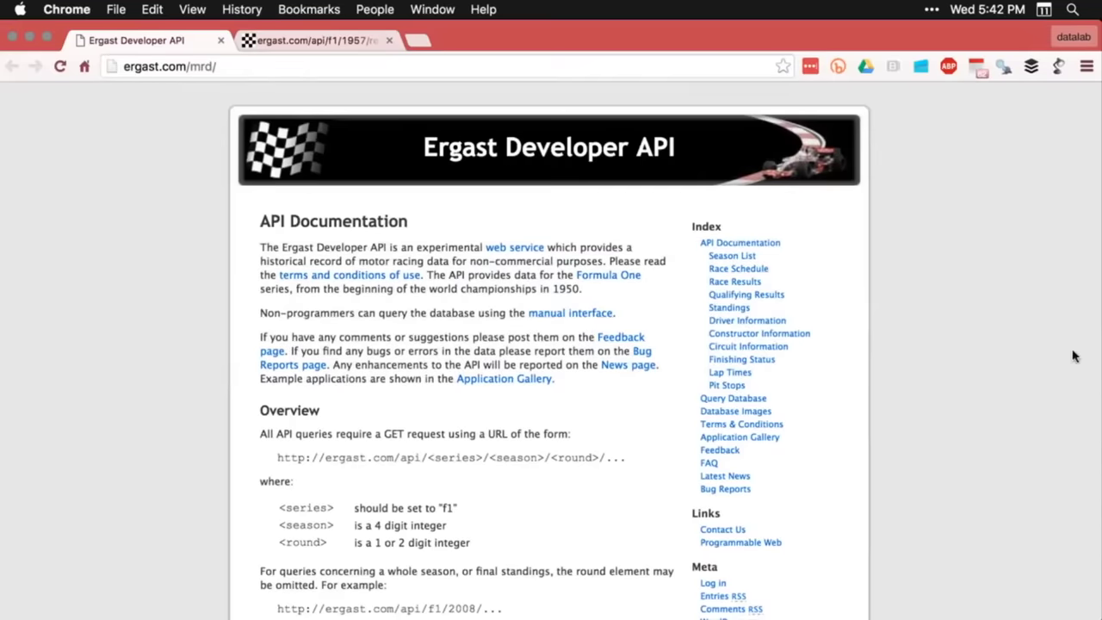
{"action": "scroll", "coordinate": [927, 465], "scroll_direction": "down", "scroll_amount": 8}
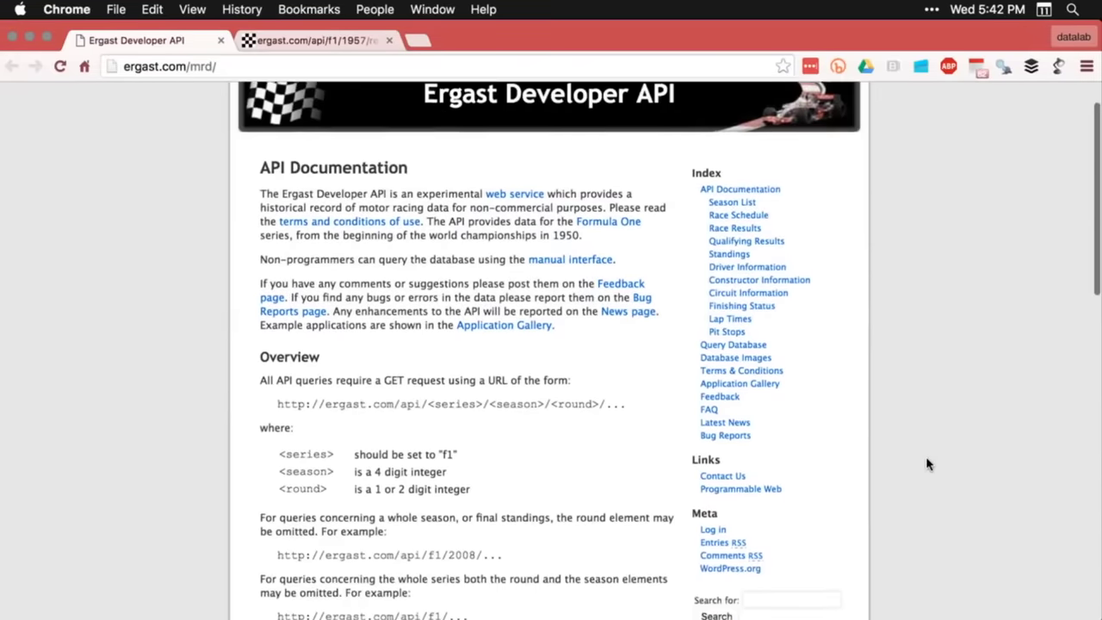
{"action": "scroll", "coordinate": [927, 464], "scroll_direction": "down", "scroll_amount": 3}
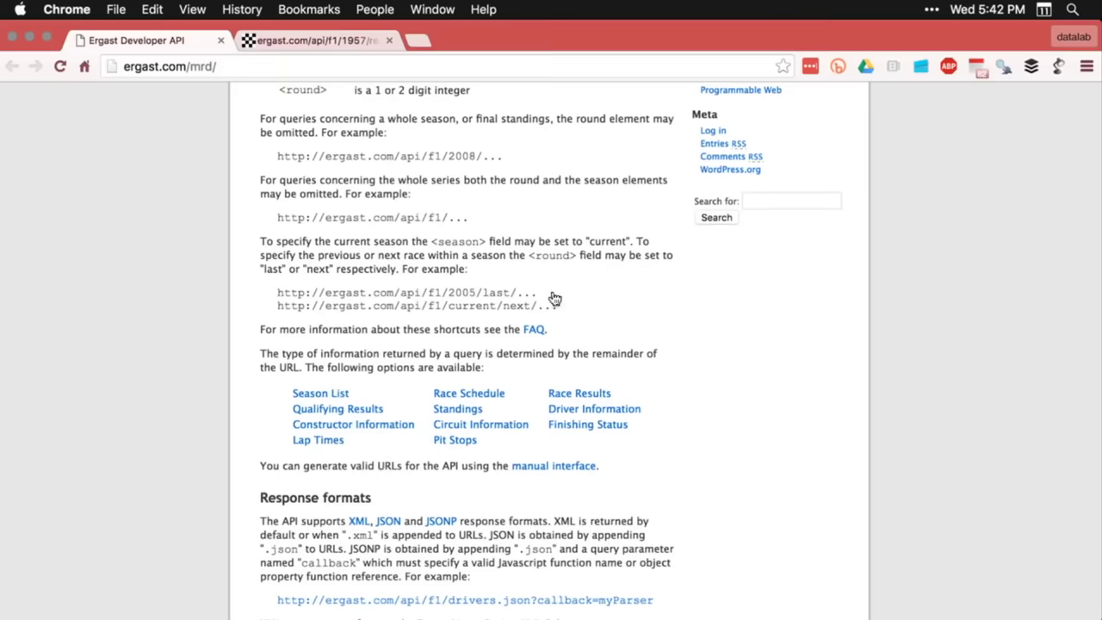
- Examine the raw JSON of the 1957 race results at ergast.com/api/f1/1957/results.json in Chrome
{"action": "key", "text": "super+Tab"}
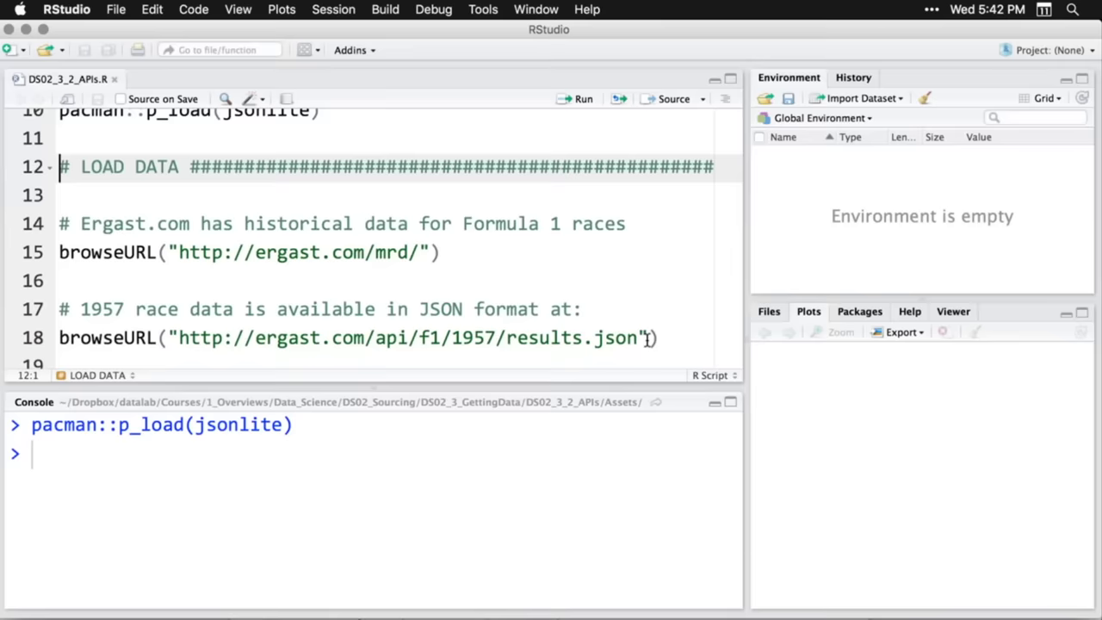
{"action": "key", "text": "super+Tab"}
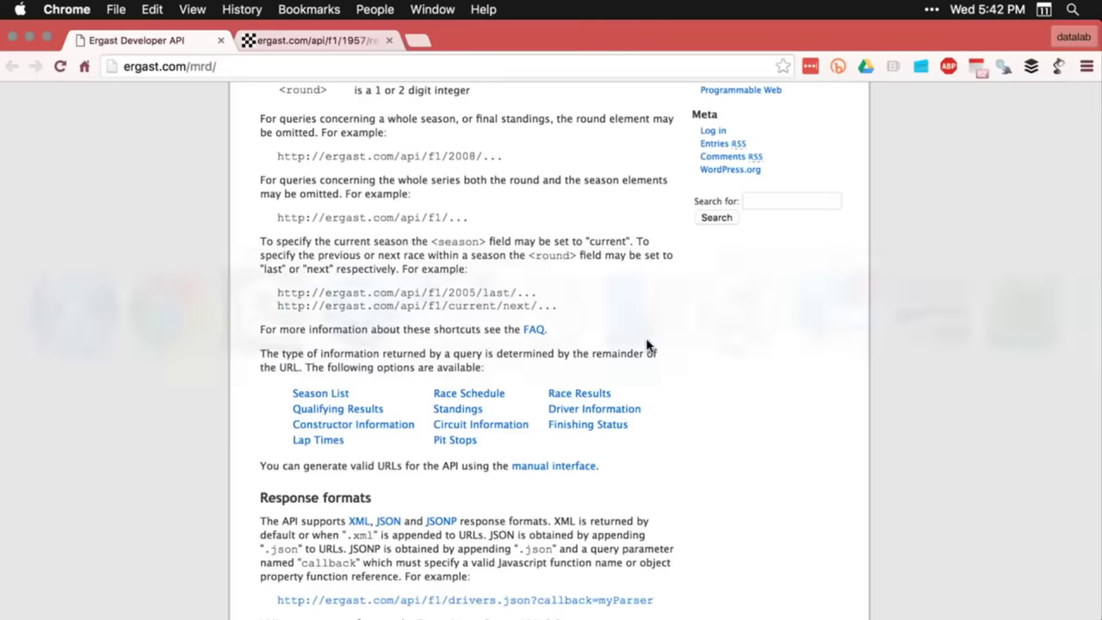
{"action": "key", "text": "ctrl+Tab"}
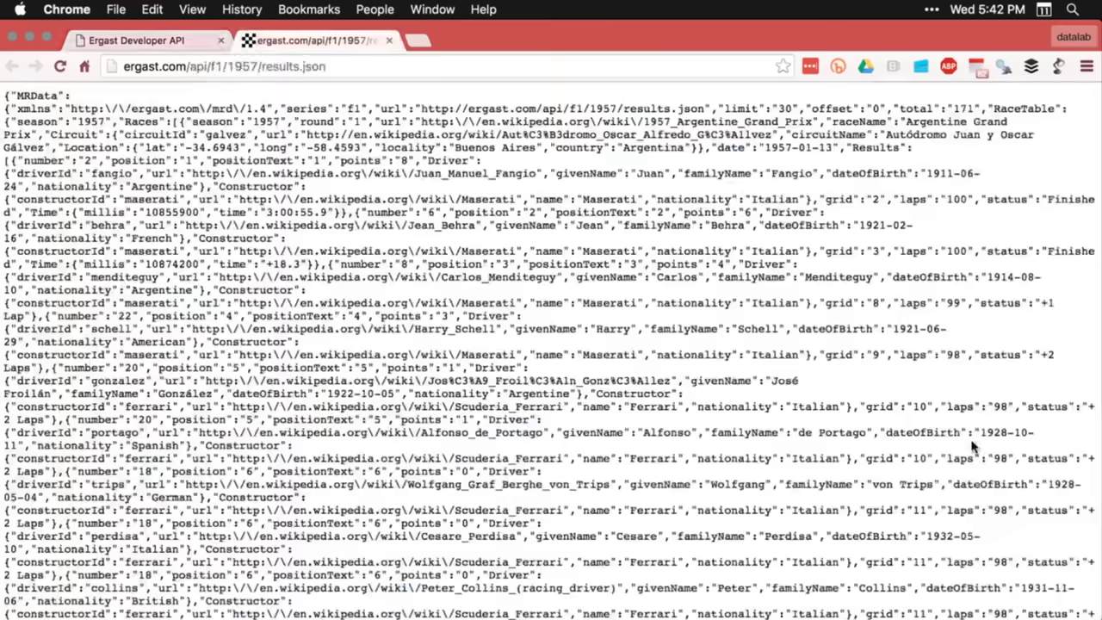
{"action": "scroll", "coordinate": [836, 394], "scroll_direction": "down", "scroll_amount": 10}
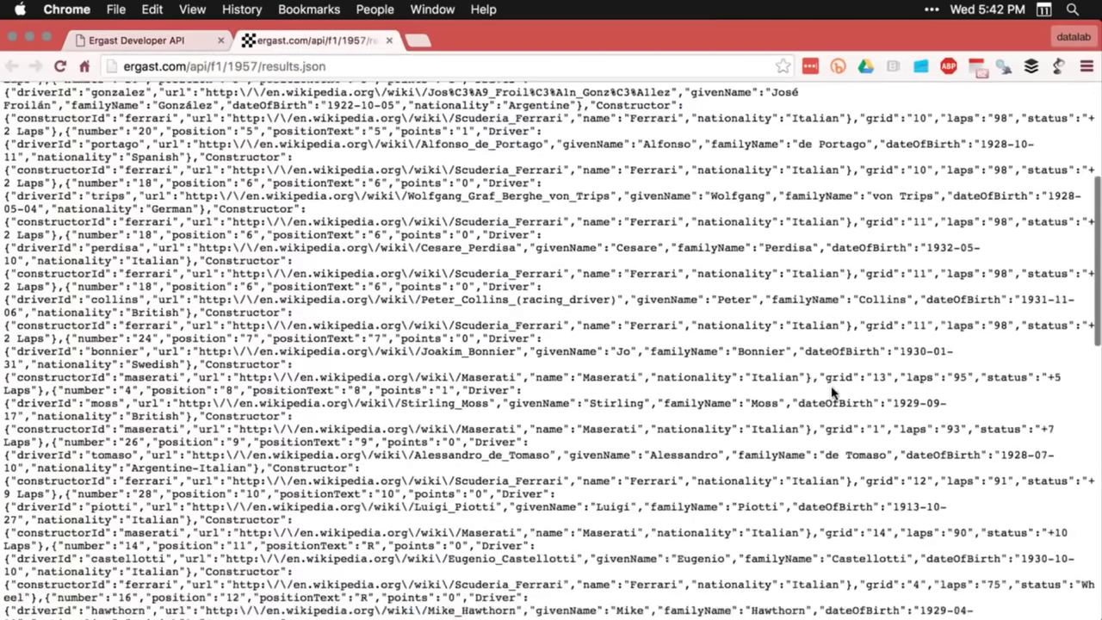
{"action": "scroll", "coordinate": [834, 393], "scroll_direction": "down", "scroll_amount": 10}
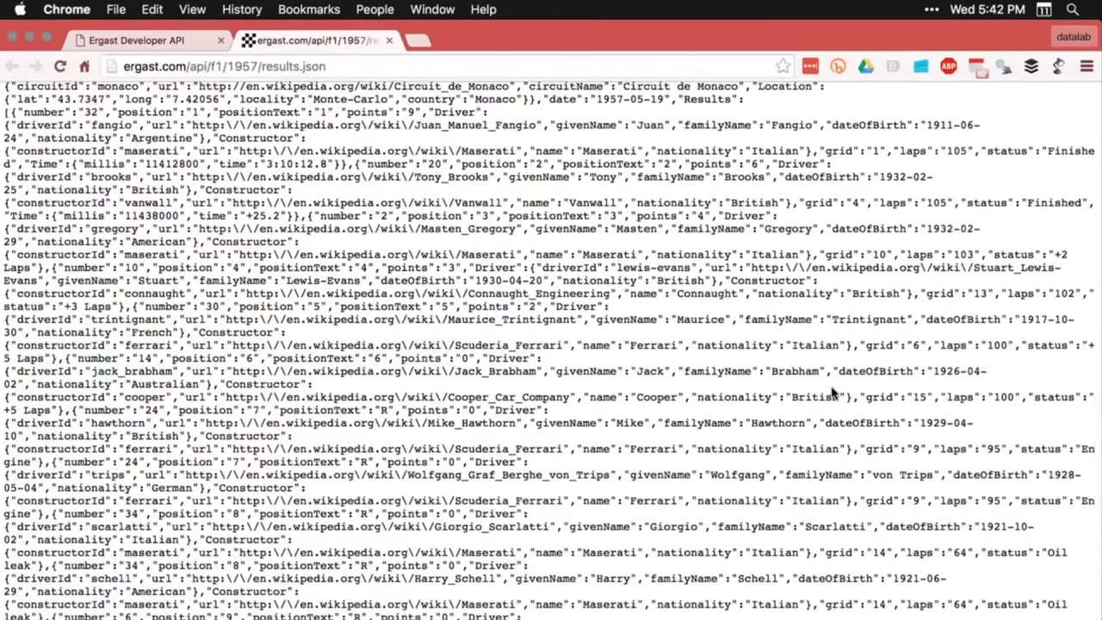
{"action": "scroll", "coordinate": [834, 393], "scroll_direction": "up", "scroll_amount": 20}
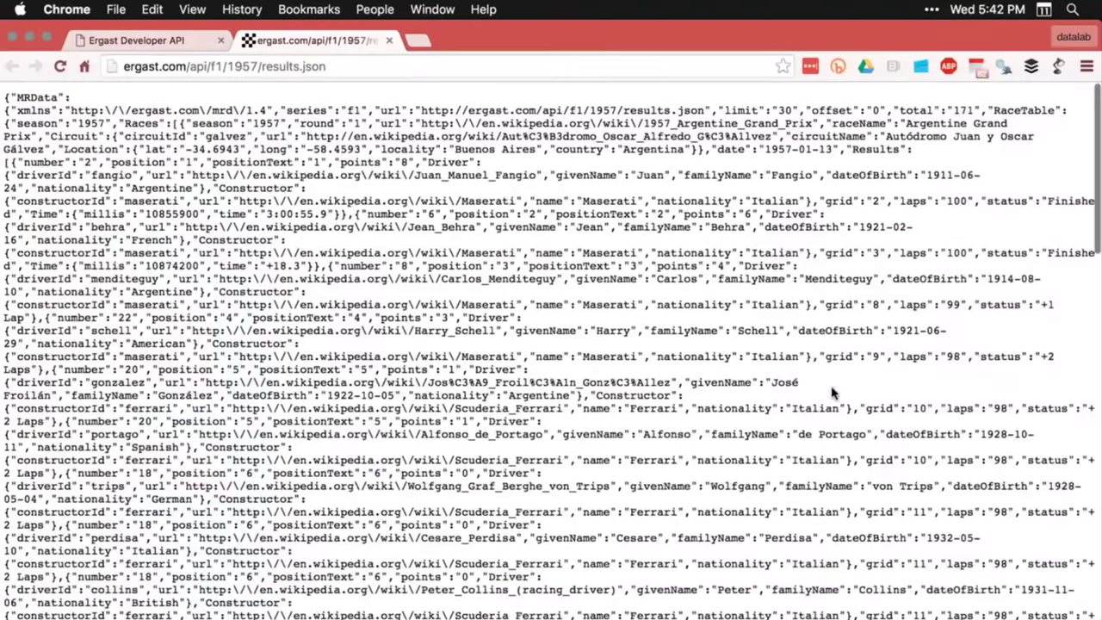
- Return to RStudio and run the script lines that assign the 1957 results address to url and import its JSON into f1
{"action": "key", "text": "super+Tab"}
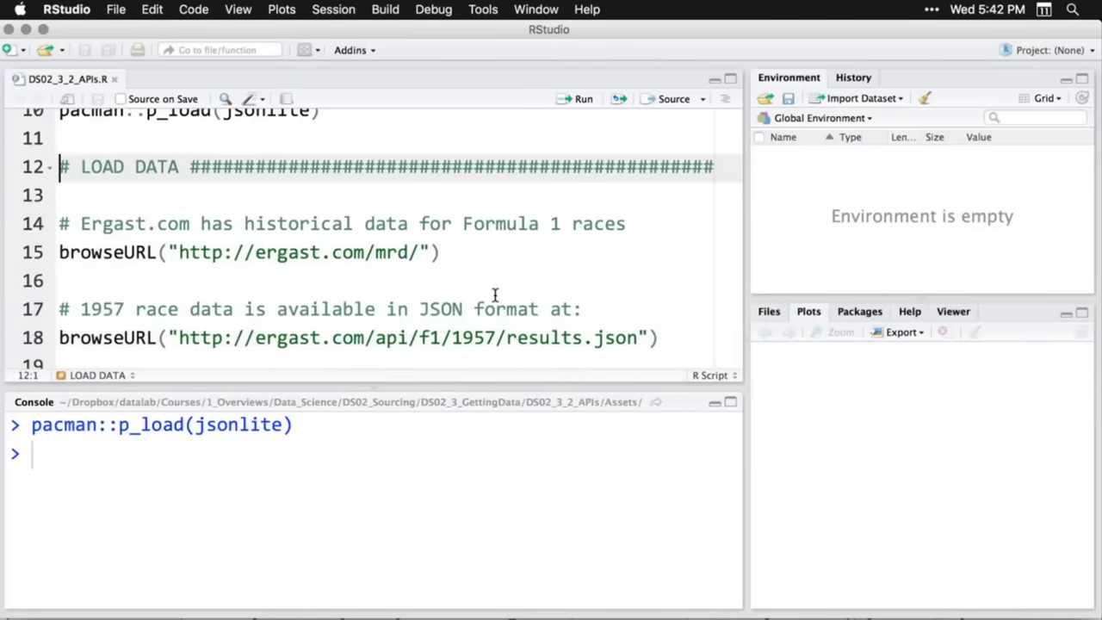
{"action": "scroll", "coordinate": [495, 294], "scroll_direction": "down", "scroll_amount": 1}
{"action": "scroll", "coordinate": [495, 294], "scroll_direction": "down", "scroll_amount": 6}
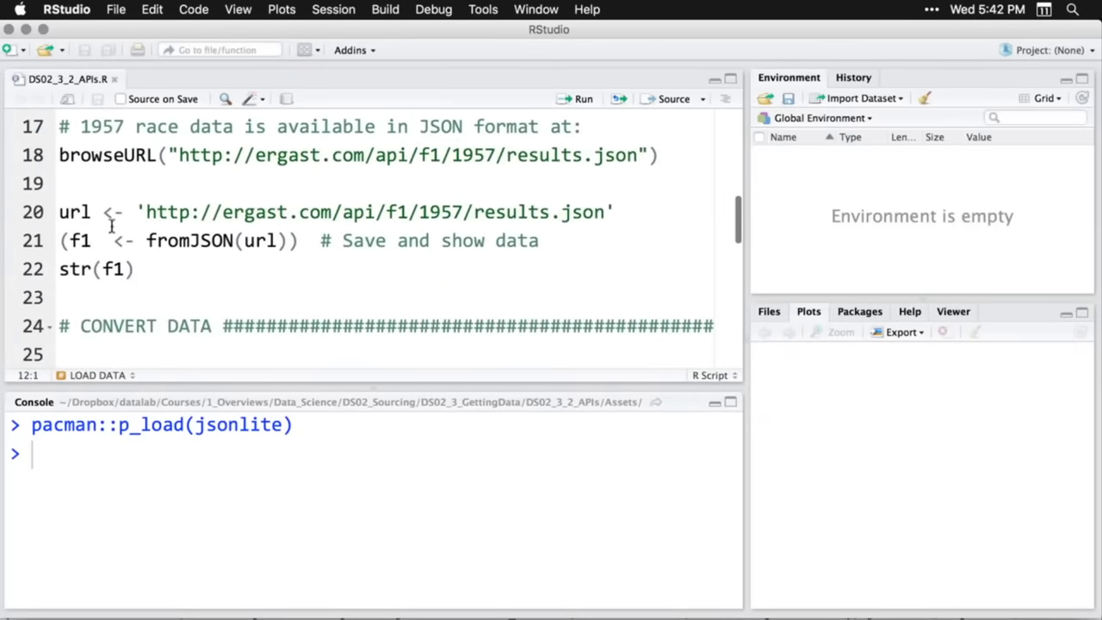
{"action": "left_click", "coordinate": [62, 215]}
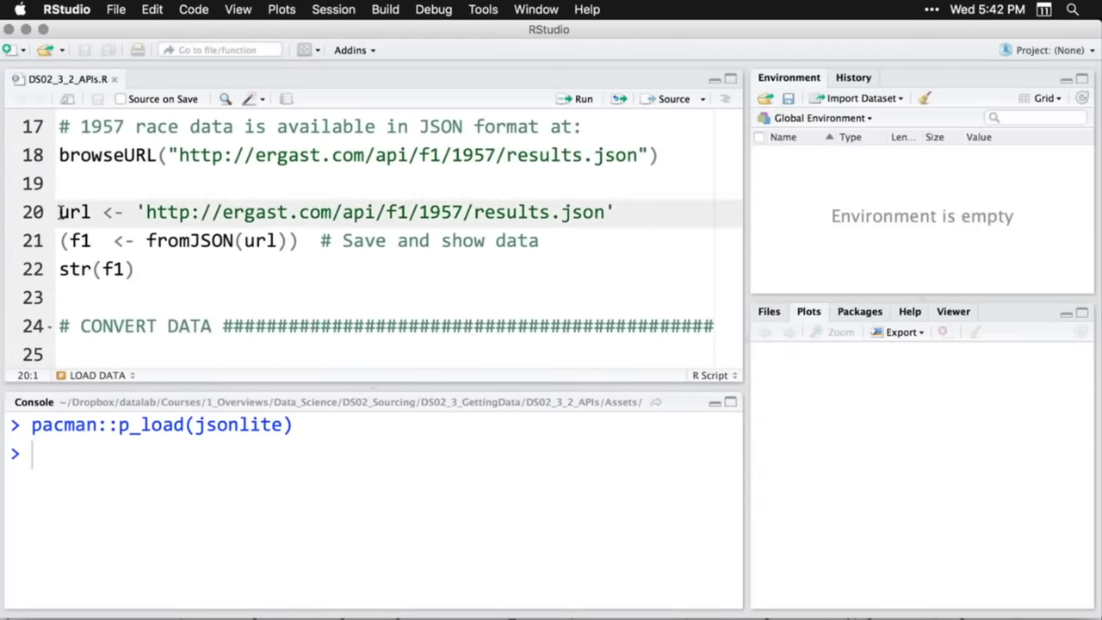
{"action": "key", "text": "super+Return"}
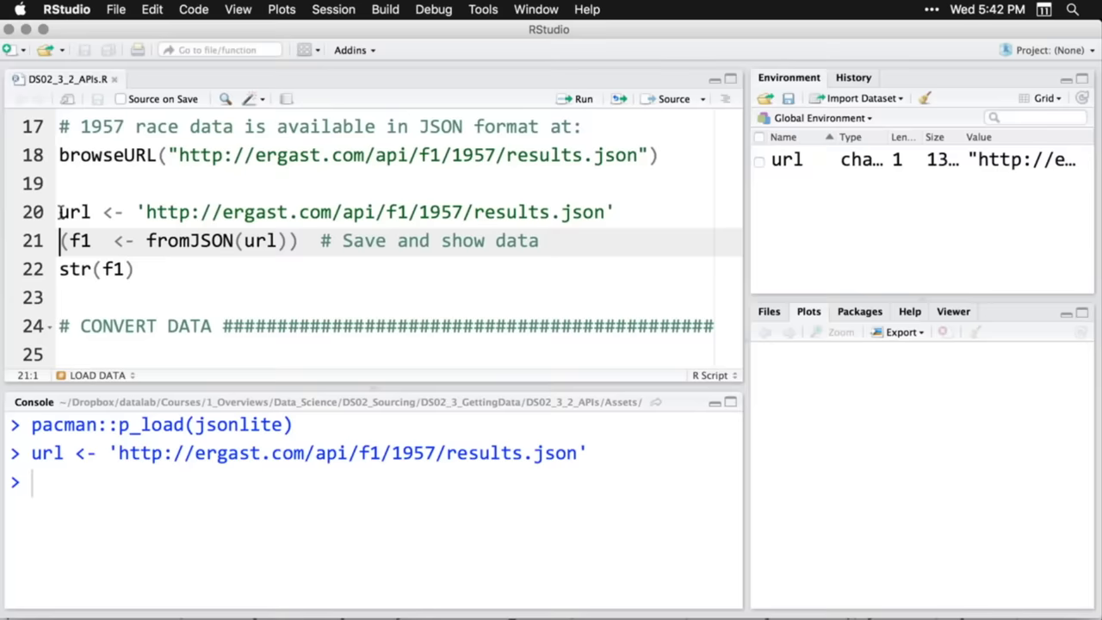
{"action": "key", "text": "super+Return"}
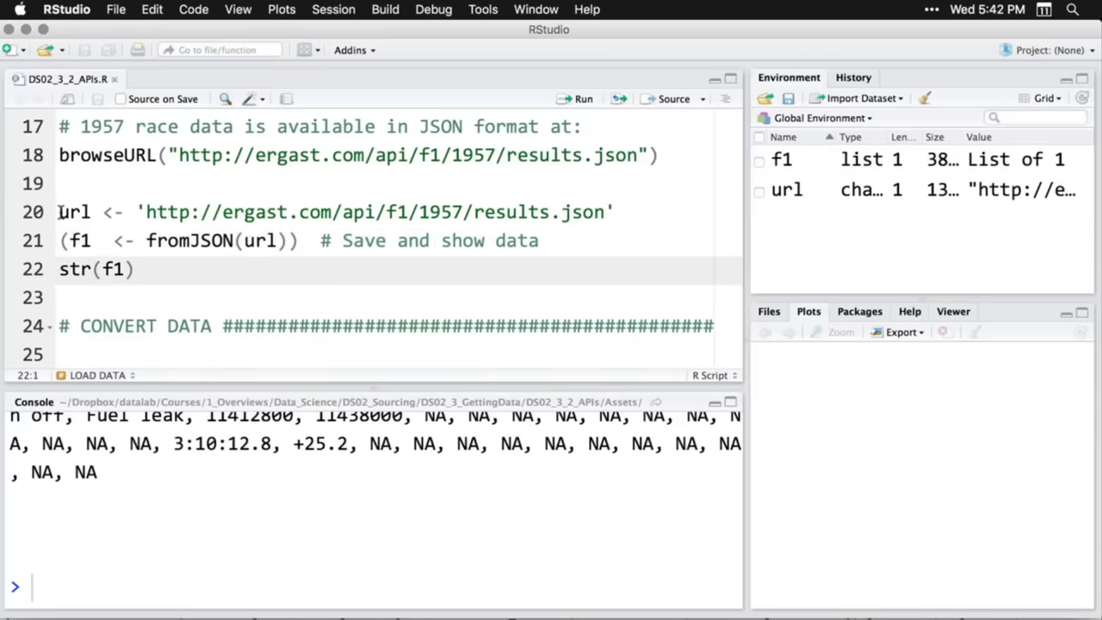
- Review the printed f1 list in the enlarged console up to its race table, and restore the pane layout
{"action": "key", "text": "ctrl+shift+2"}
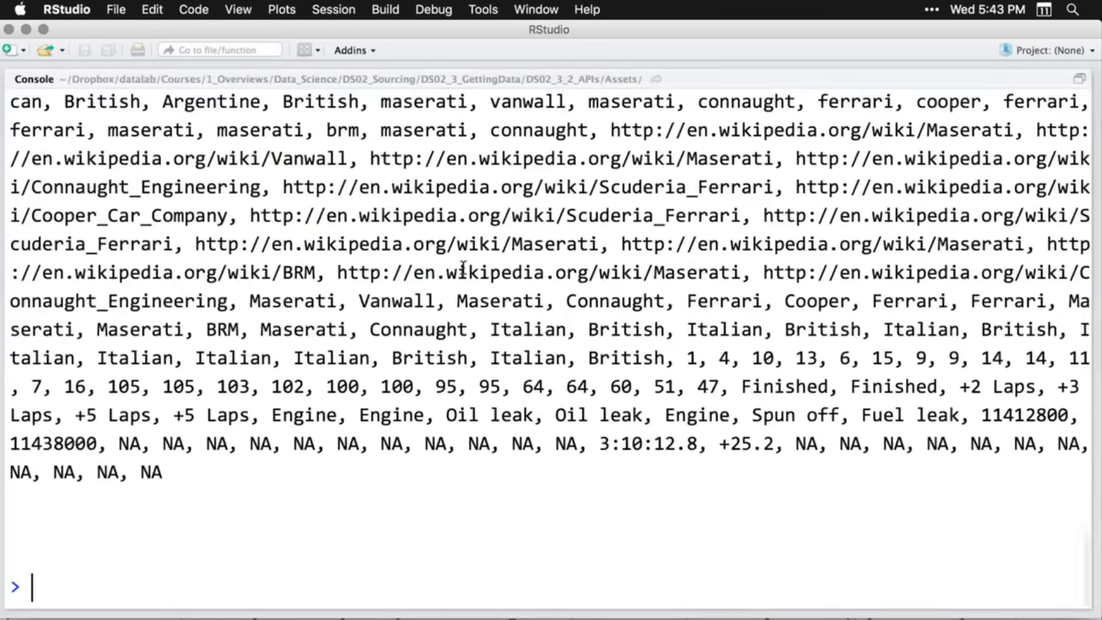
{"action": "scroll", "coordinate": [463, 268], "scroll_direction": "up", "scroll_amount": 3}
{"action": "scroll", "coordinate": [463, 268], "scroll_direction": "up", "scroll_amount": 20}
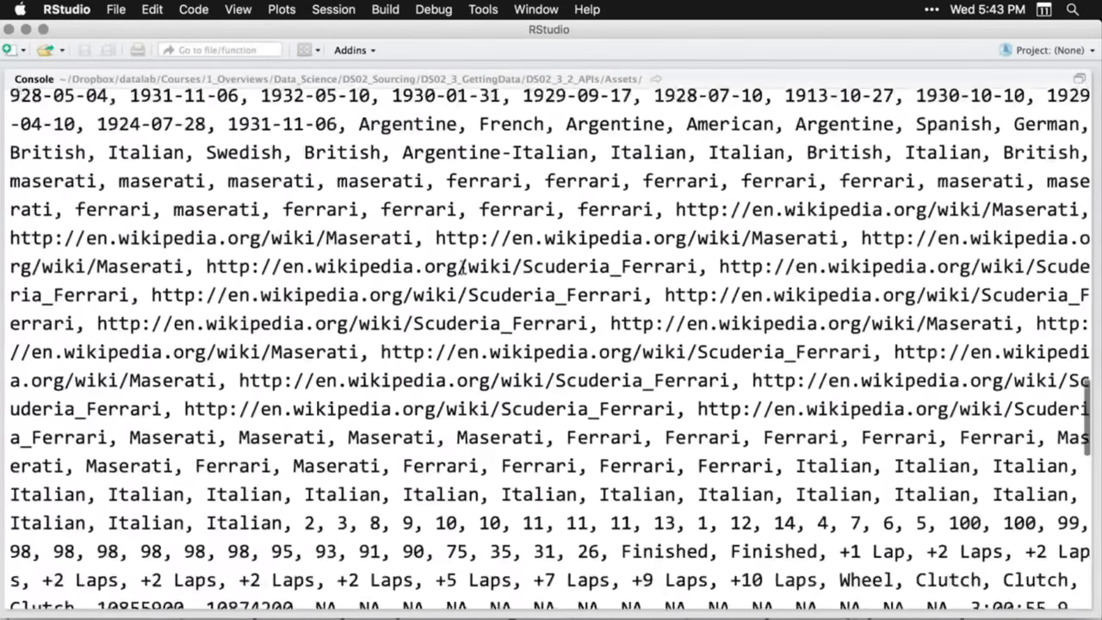
{"action": "scroll", "coordinate": [463, 270], "scroll_direction": "up", "scroll_amount": 20}
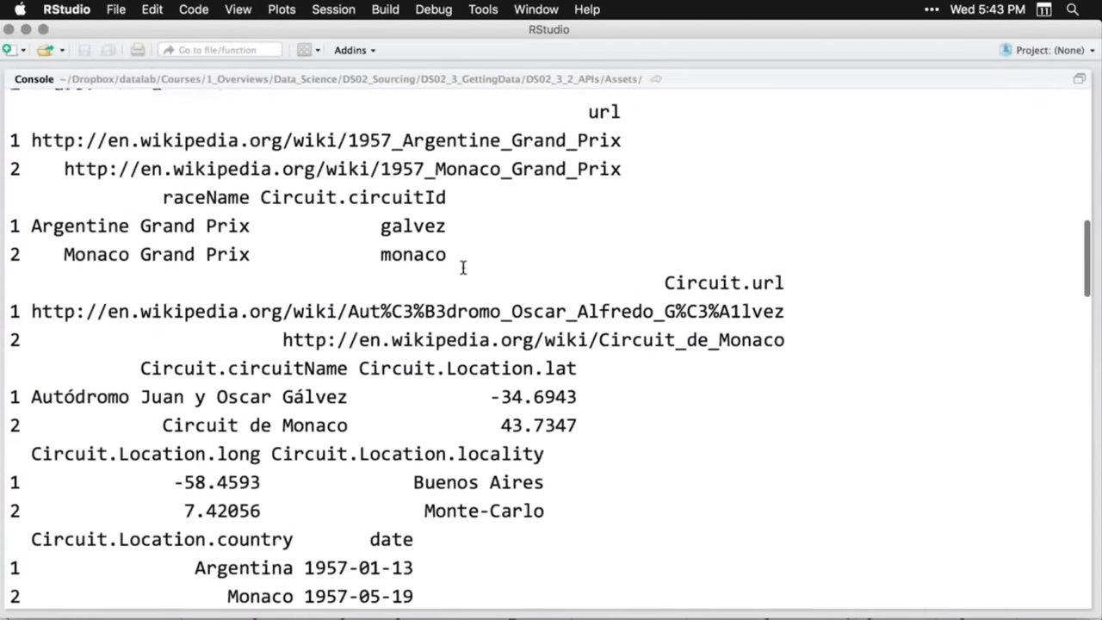
{"action": "scroll", "coordinate": [463, 268], "scroll_direction": "up", "scroll_amount": 1}
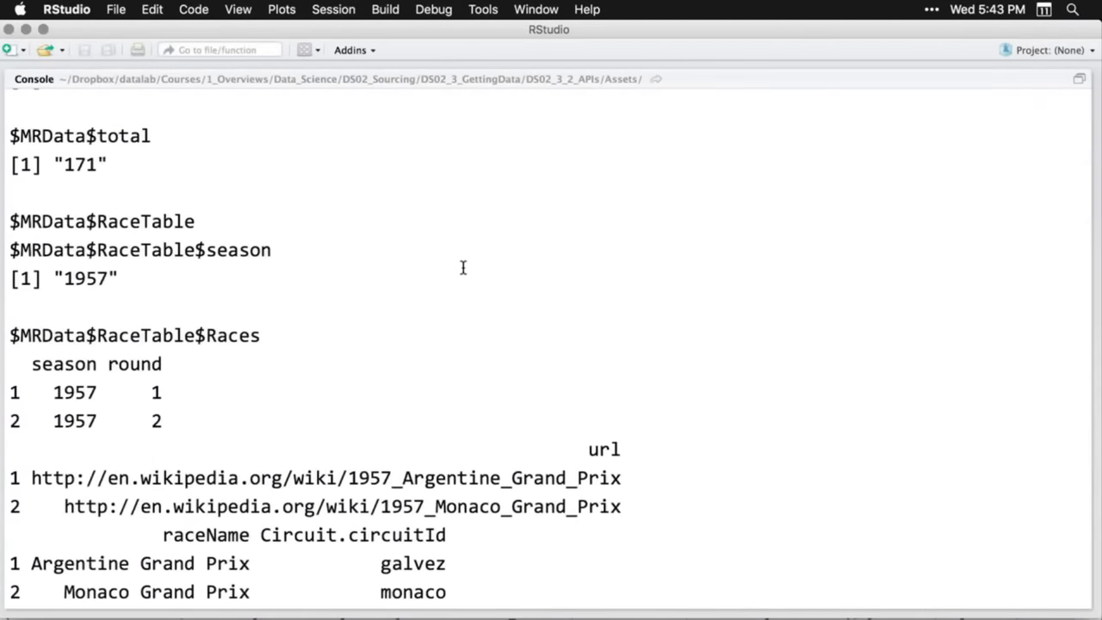
{"action": "key", "text": "ctrl+shift+alt+0"}
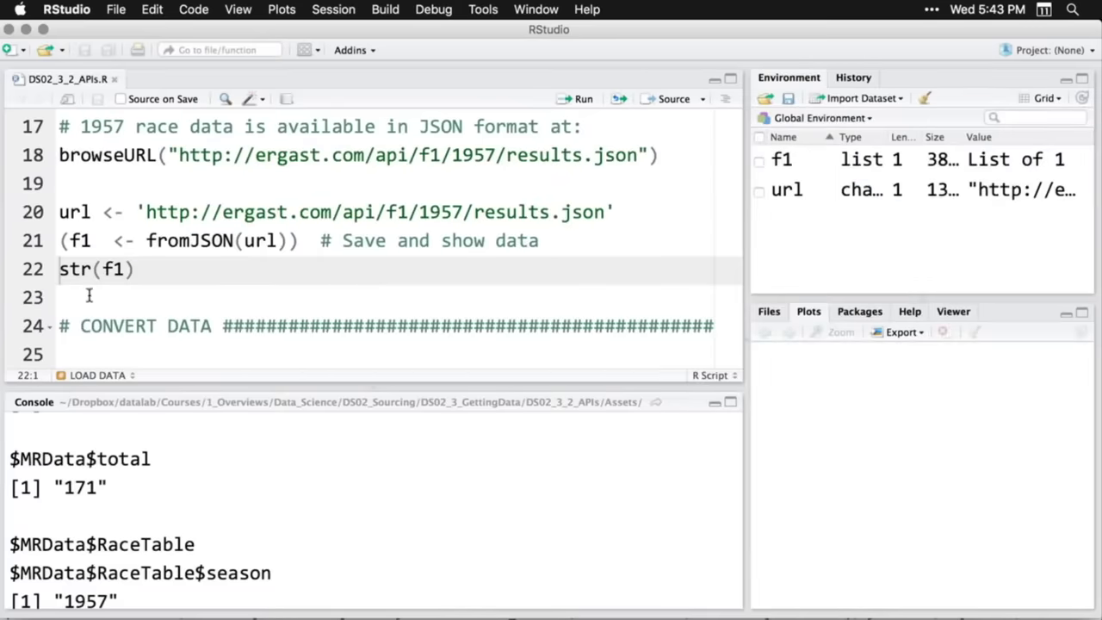
- Run str(f1) from the script, review the list structure in the enlarged console, and restore the pane layout
{"action": "left_click", "coordinate": [157, 269]}
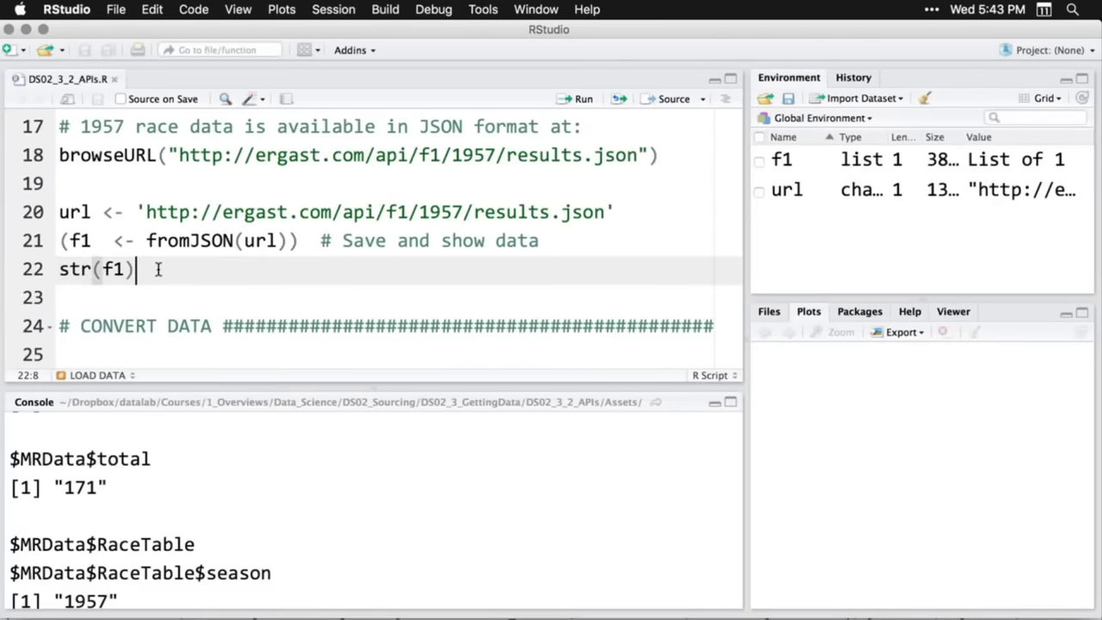
{"action": "key", "text": "super+Return"}
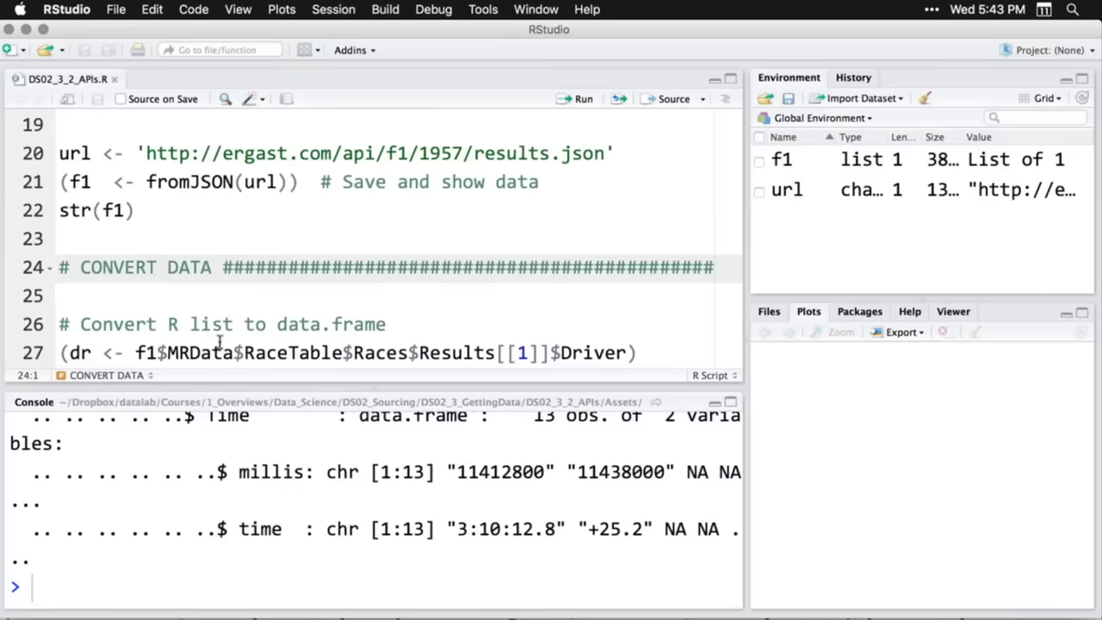
{"action": "key", "text": "ctrl+shift+2"}
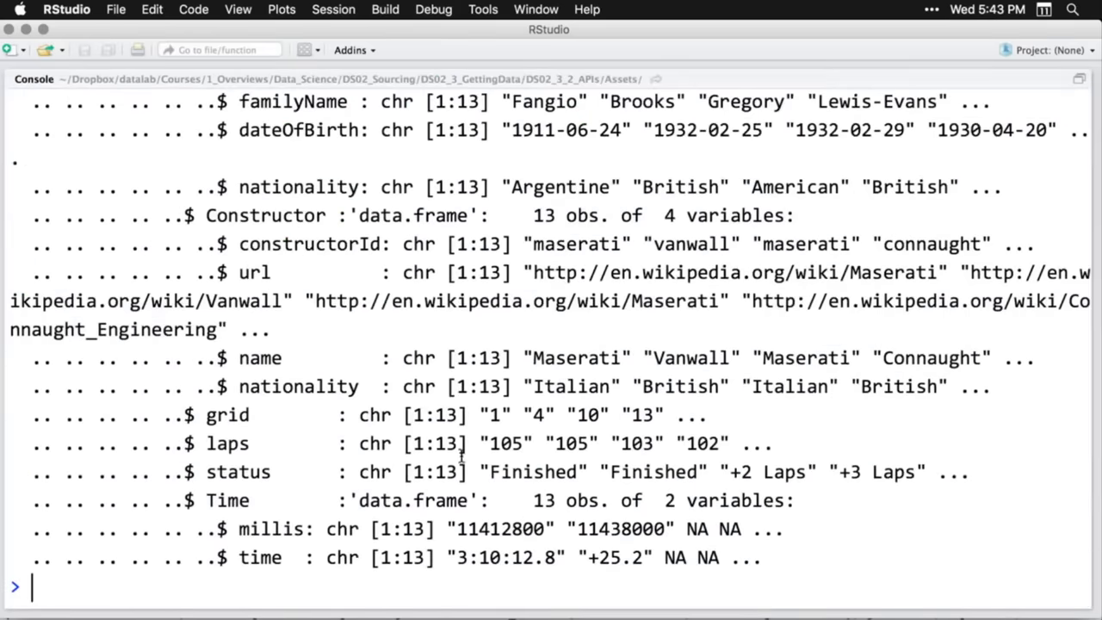
{"action": "scroll", "coordinate": [460, 456], "scroll_direction": "up", "scroll_amount": 3}
{"action": "scroll", "coordinate": [460, 456], "scroll_direction": "up", "scroll_amount": 10}
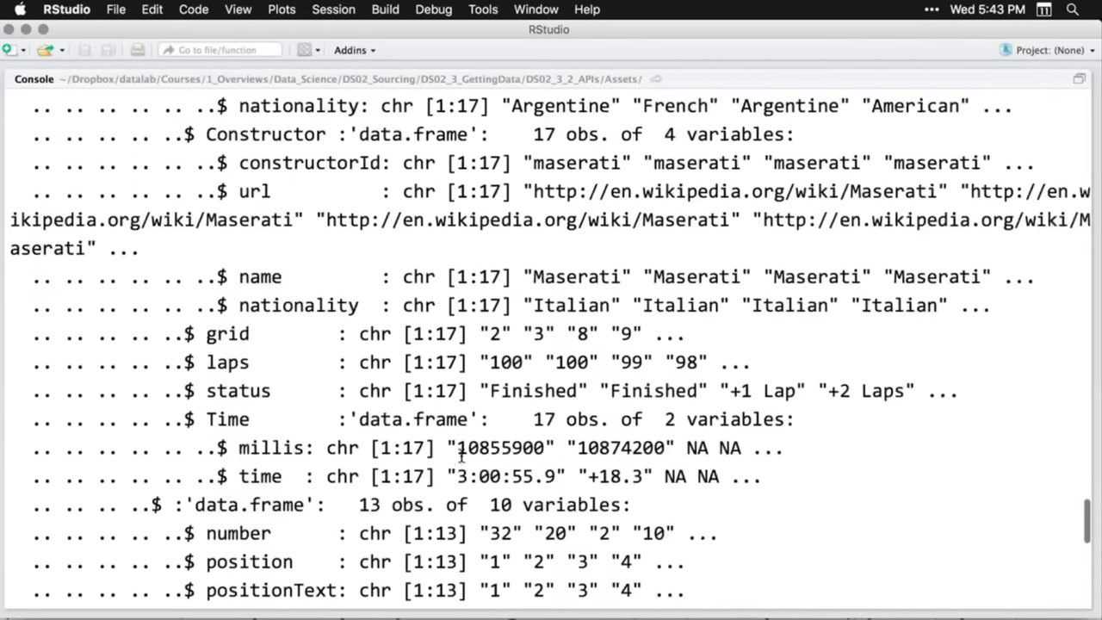
{"action": "scroll", "coordinate": [460, 456], "scroll_direction": "up", "scroll_amount": 8}
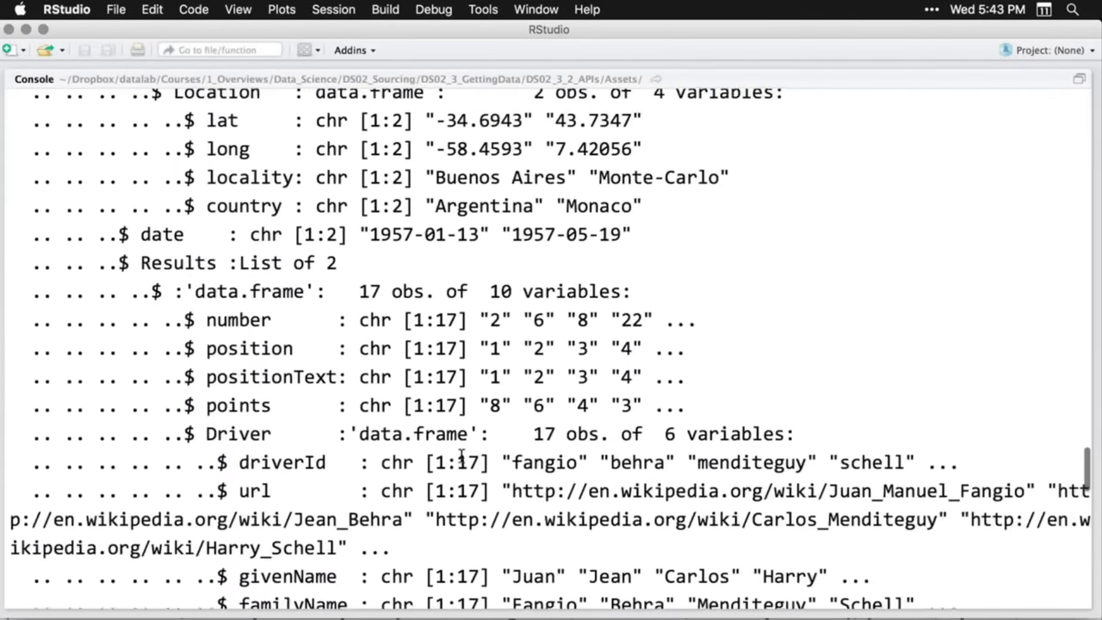
{"action": "key", "text": "ctrl+shift+2"}
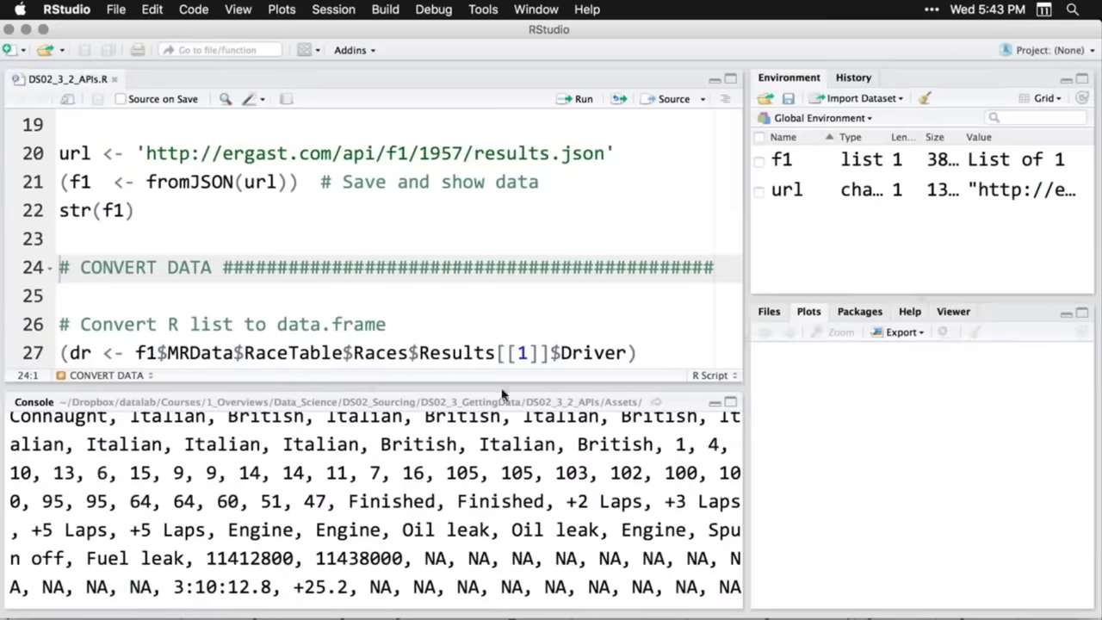
- Run the script line that saves the first race's Driver data from f1 as dr, and review the printed driver table in the enlarged console
{"action": "scroll", "coordinate": [308, 265], "scroll_direction": "down", "scroll_amount": 3}
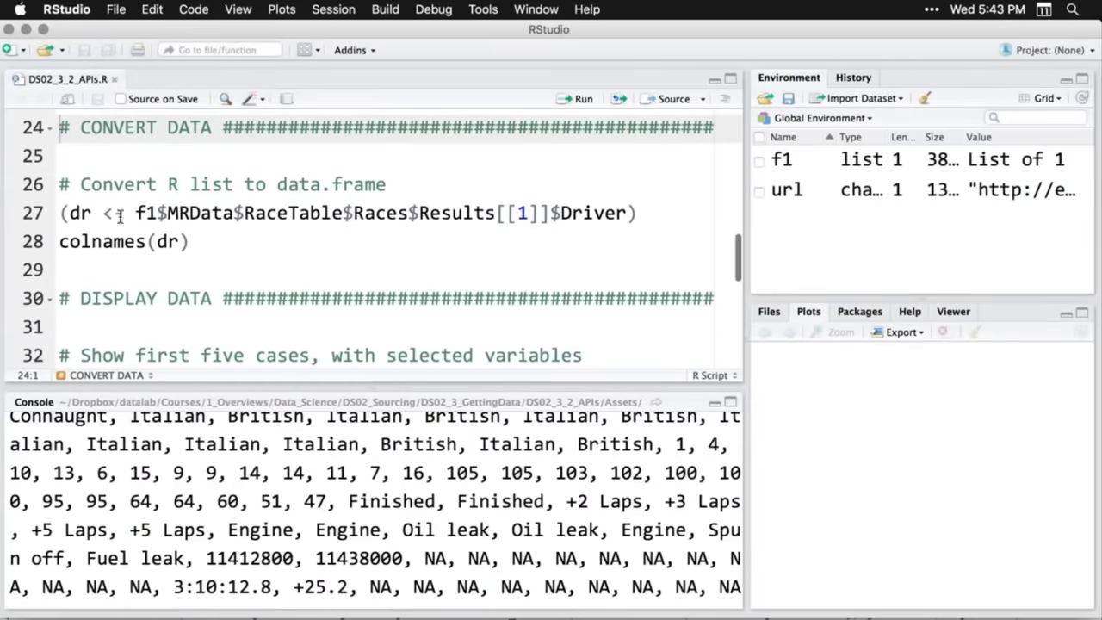
{"action": "left_click", "coordinate": [59, 213]}
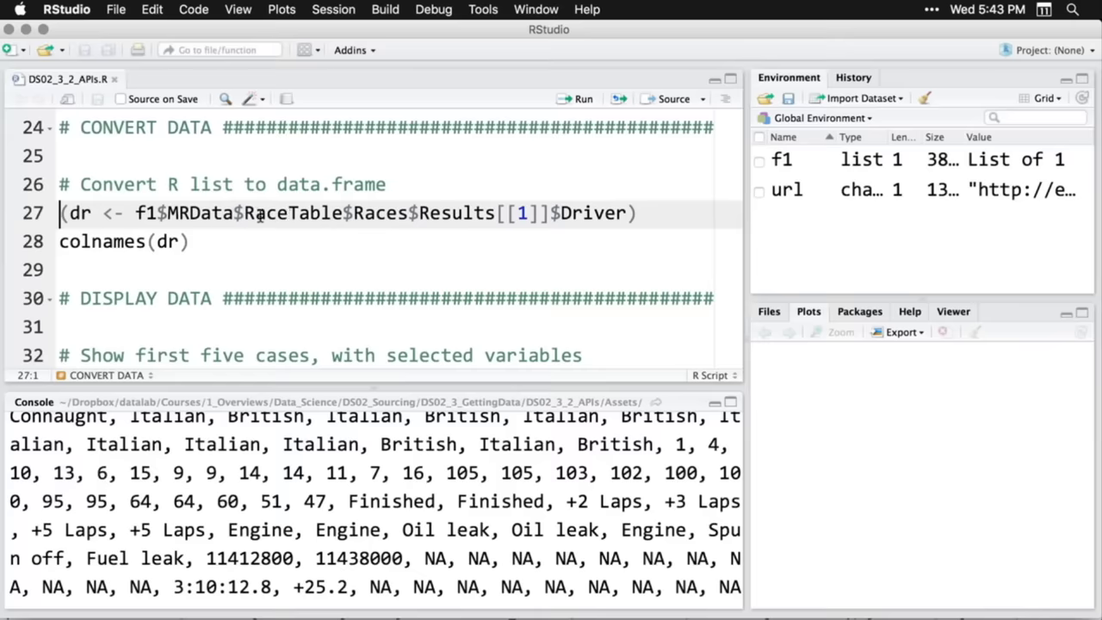
{"action": "key", "text": "super+Return"}
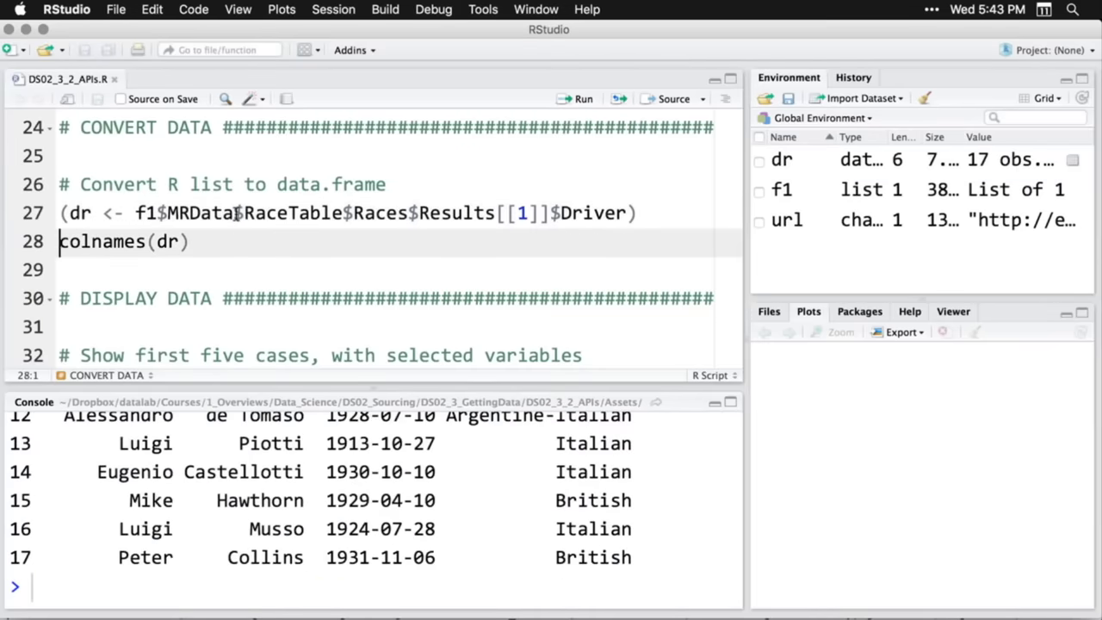
{"action": "key", "text": "ctrl+shift+2"}
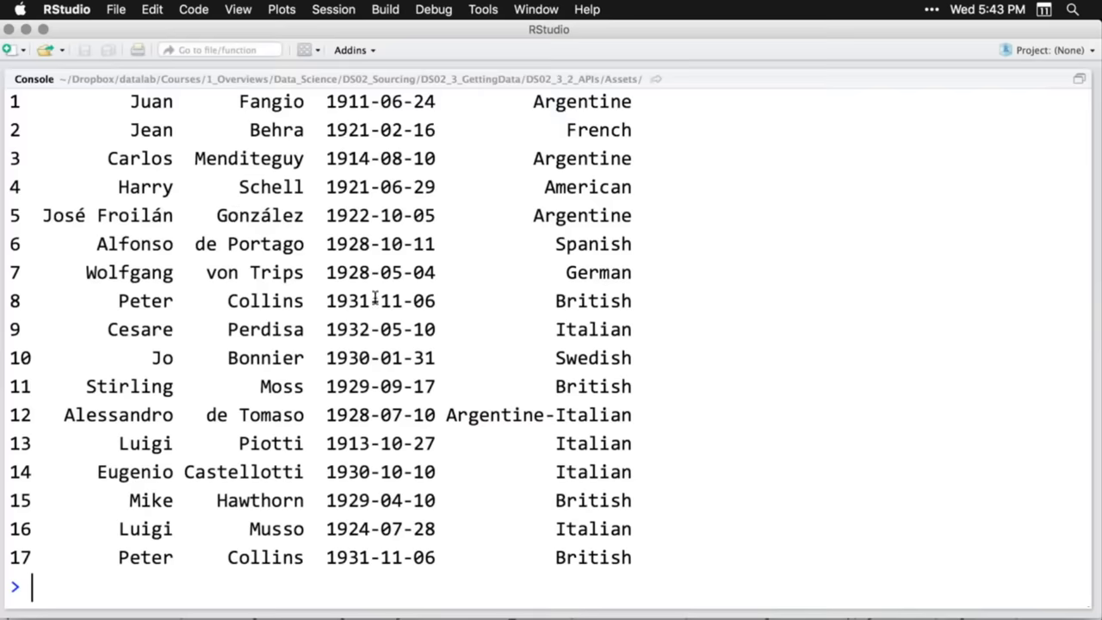
{"action": "scroll", "coordinate": [420, 319], "scroll_direction": "up", "scroll_amount": 5}
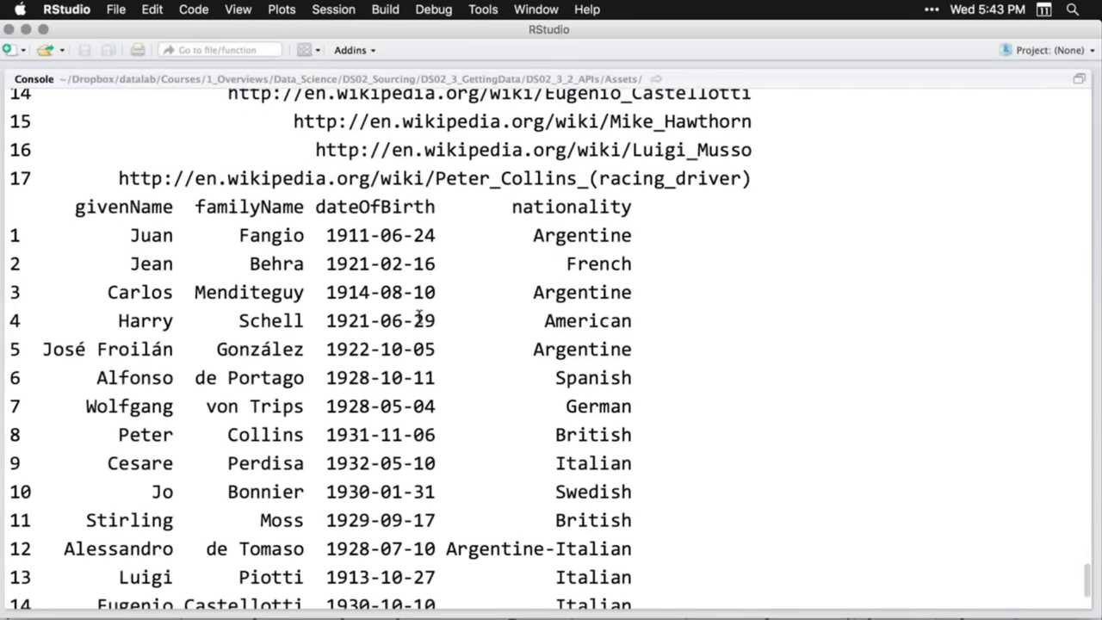
{"action": "key", "text": "ctrl+shift+0"}
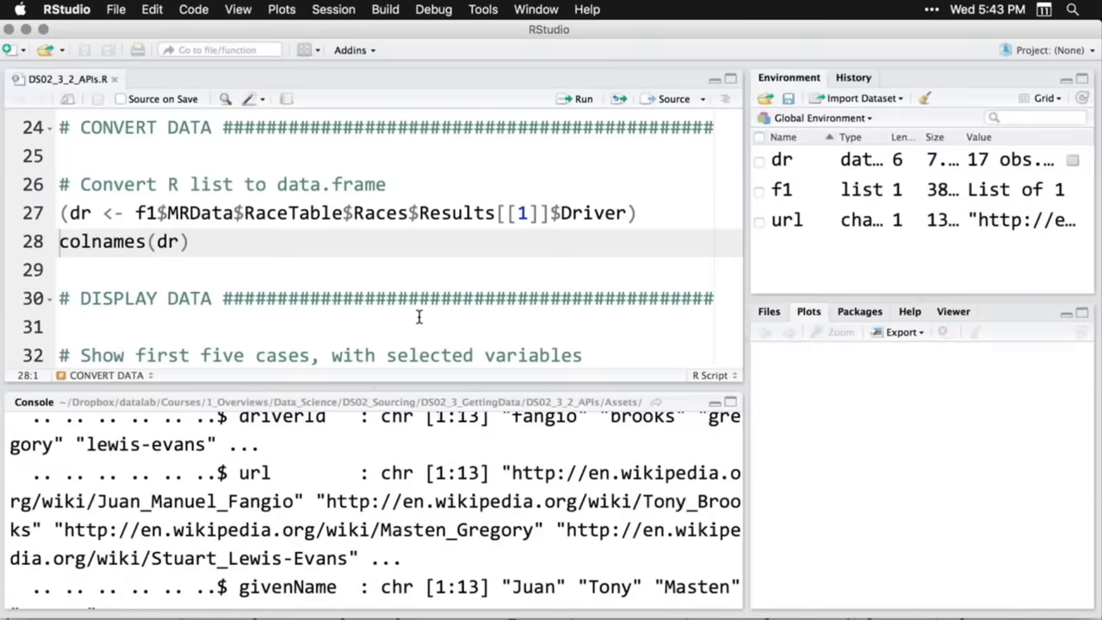
- Run the script lines that list dr's column names and display its first five cases with givenName, familyName, dateOfBirth and nationality
{"action": "left_click", "coordinate": [212, 241]}
{"action": "key", "text": "super+Return"}
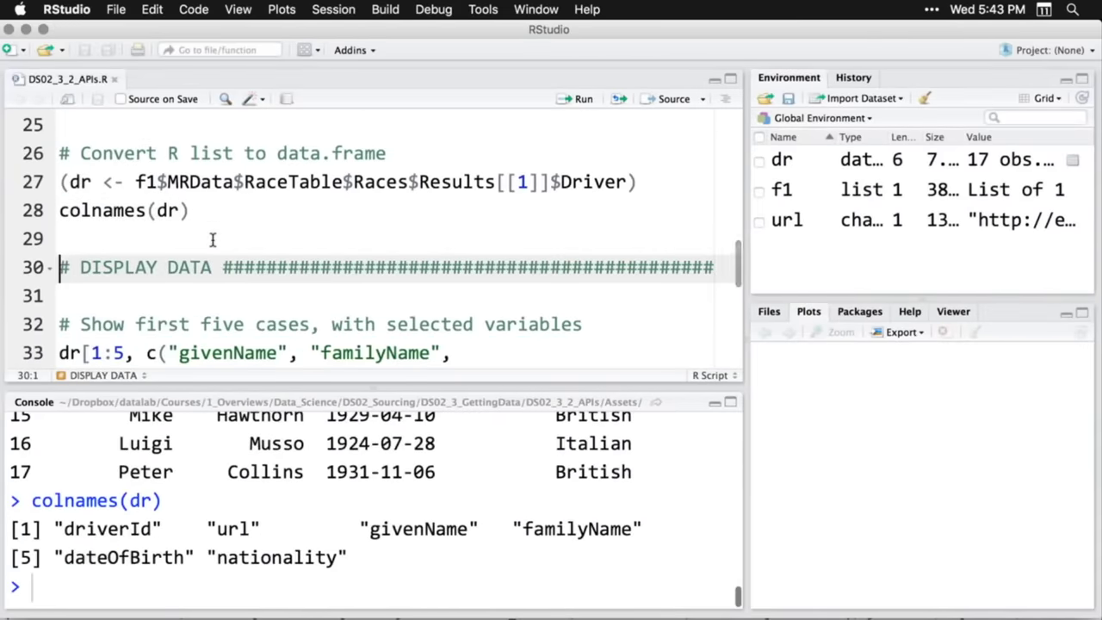
{"action": "key", "text": "Down"}
{"action": "key", "text": "Down"}
{"action": "key", "text": "Down"}
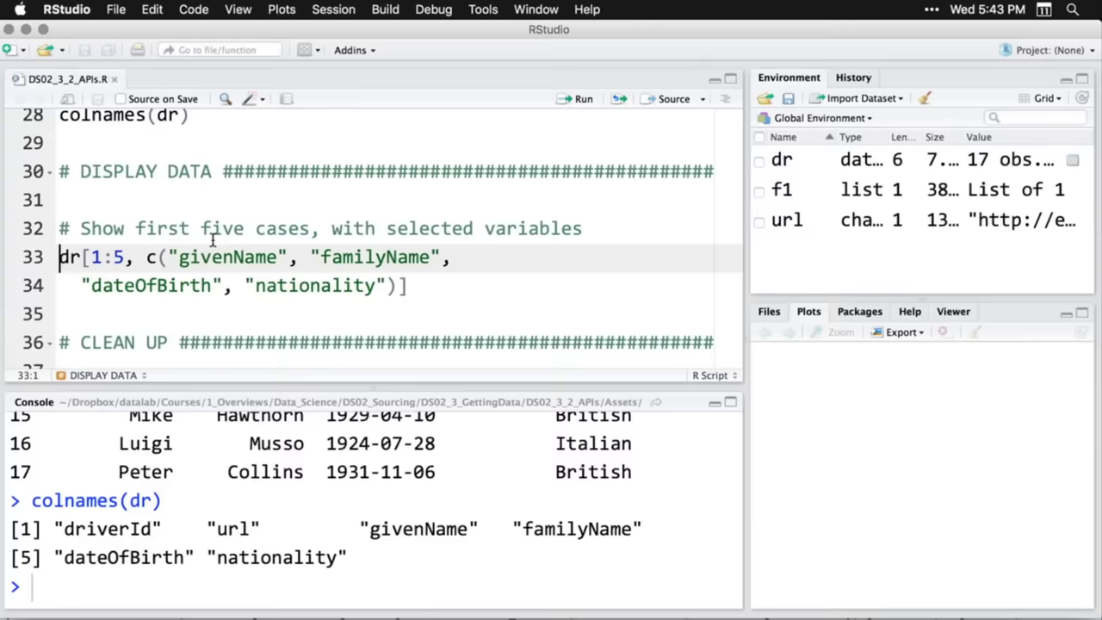
{"action": "key", "text": "super+Return"}
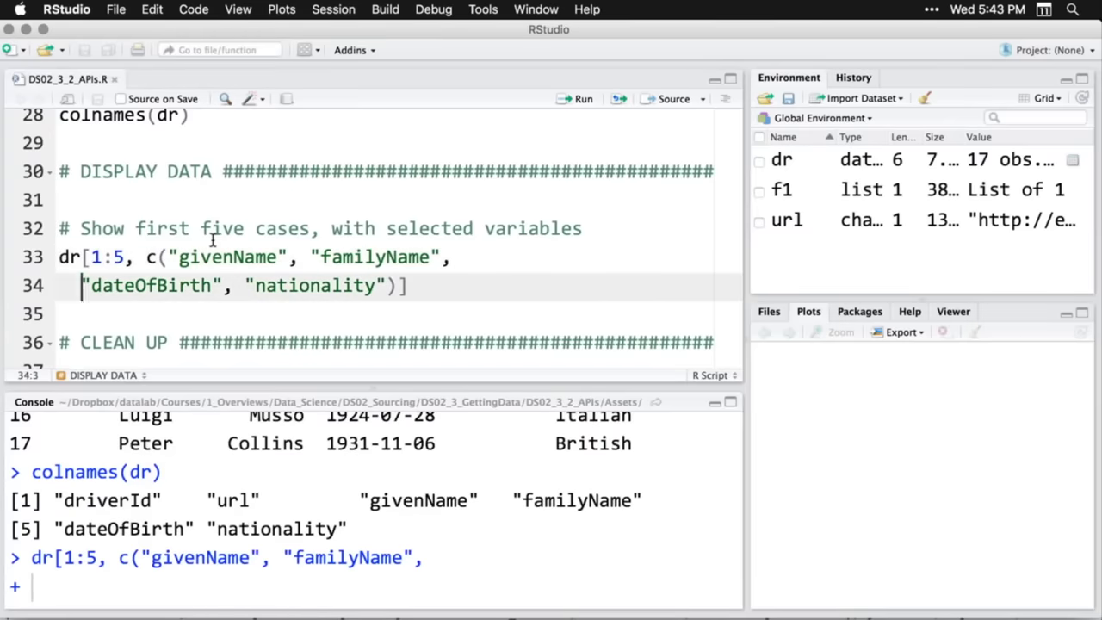
{"action": "key", "text": "super+Return"}
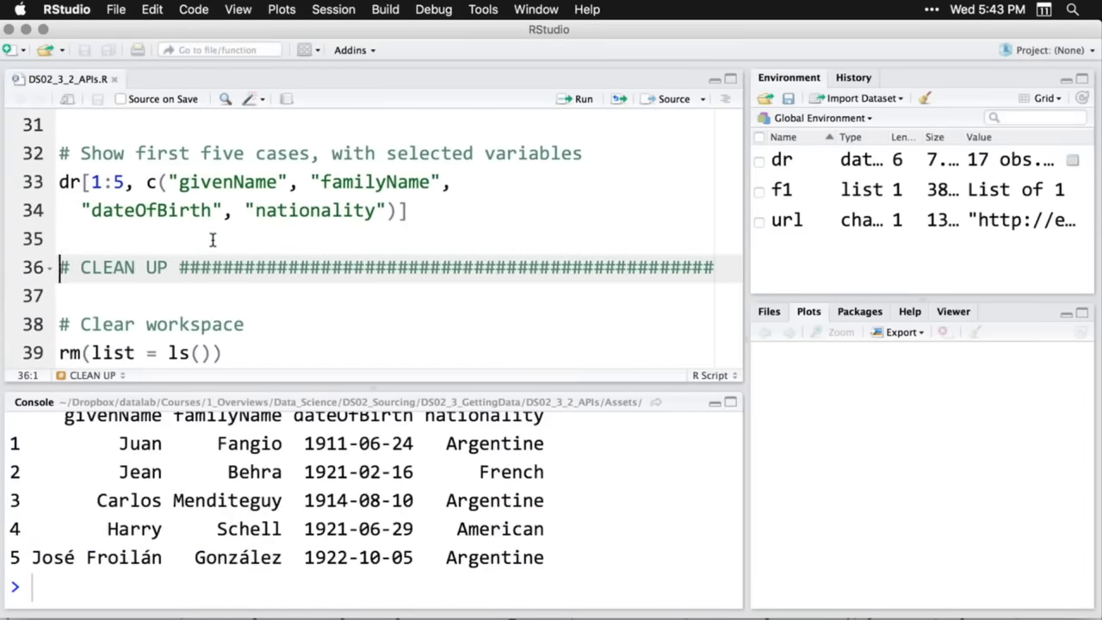
- Review the five-driver table in the enlarged console, restore the pane layout, and view the script's clean-up commands
{"action": "key", "text": "ctrl+shift+2"}
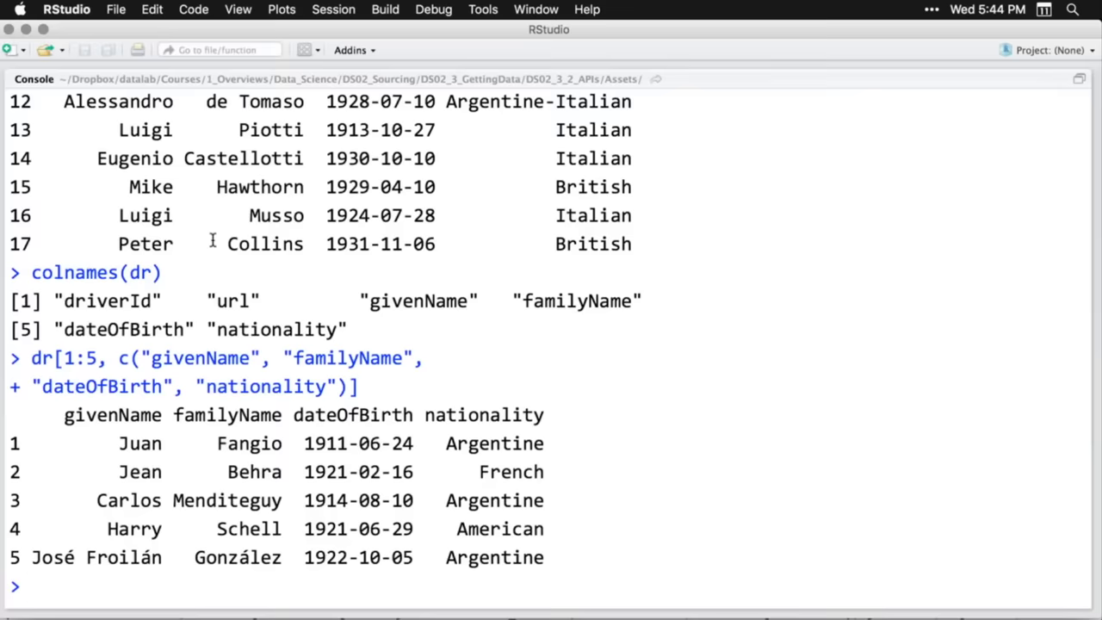
{"action": "key", "text": "ctrl+alt+shift+0"}
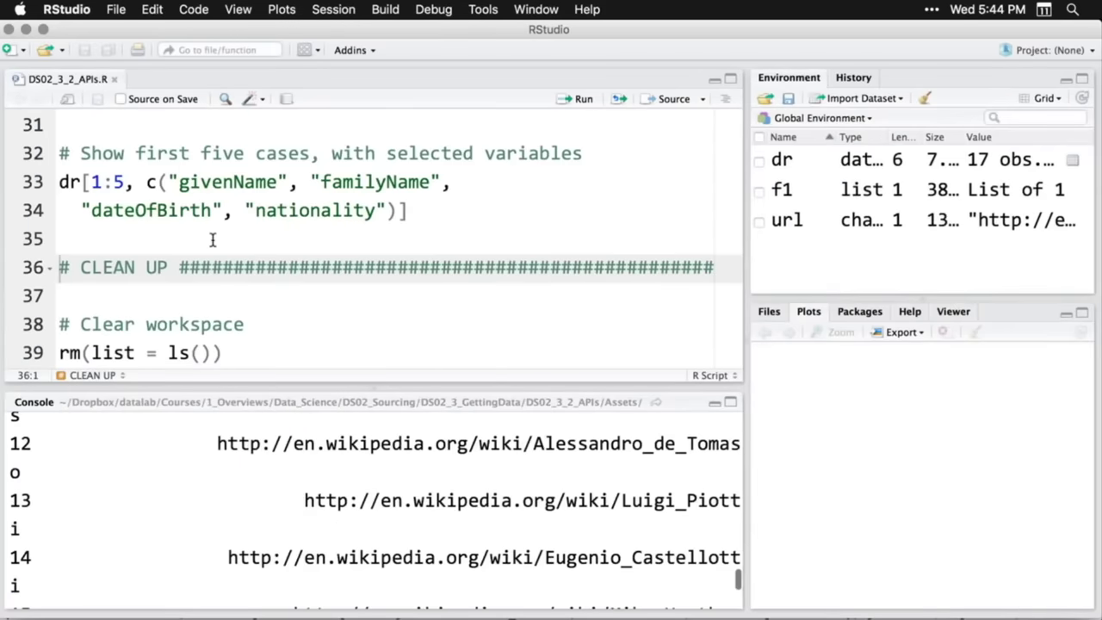
{"action": "scroll", "coordinate": [267, 200], "scroll_direction": "down", "scroll_amount": 5}
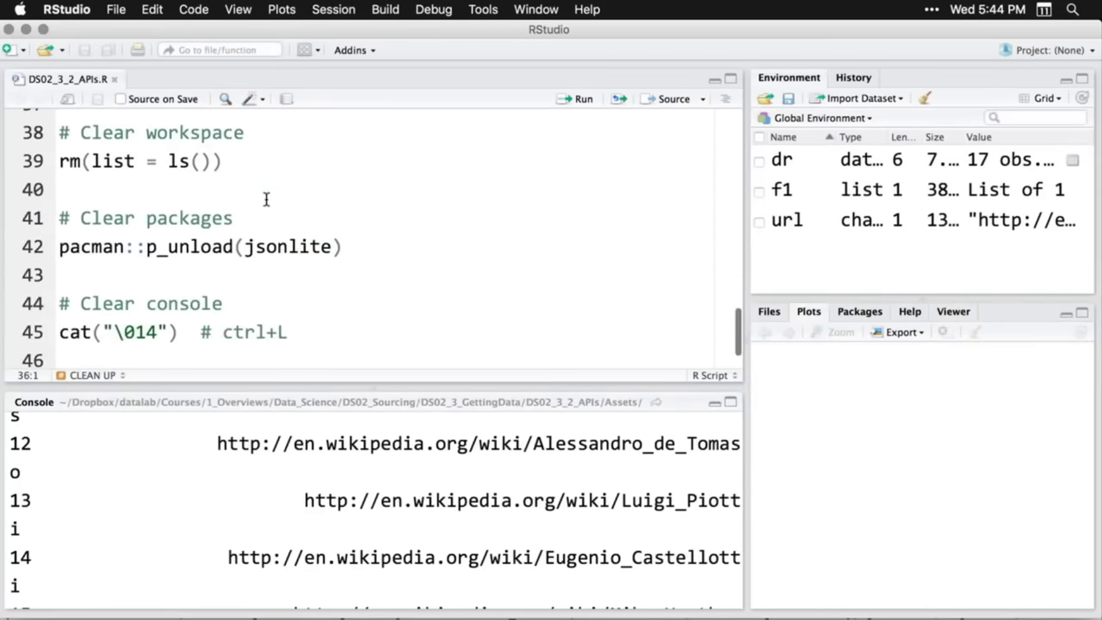